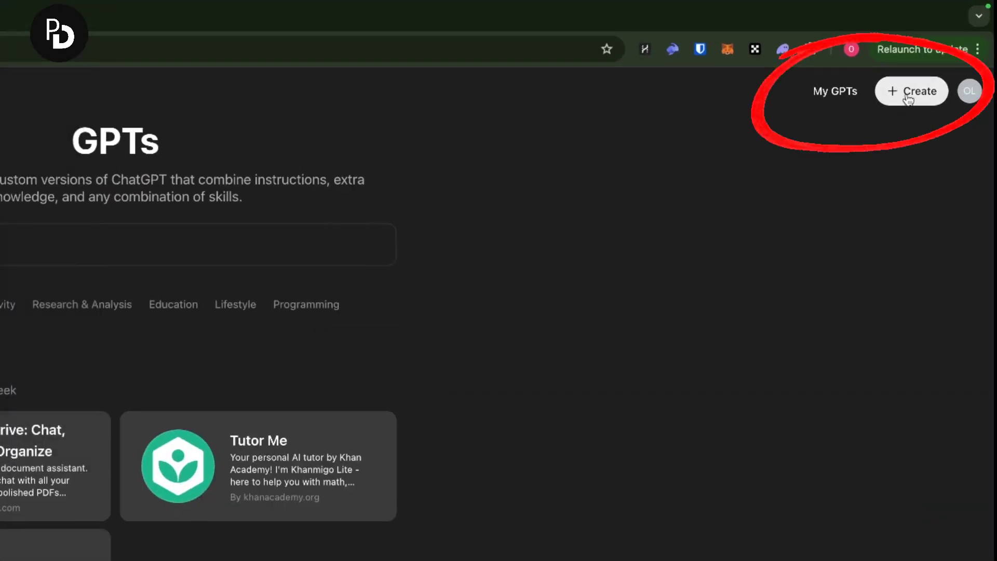
Step: Start a new GPT and enter a builder request to analyze the attached file and reply 'done'
click(908, 93)
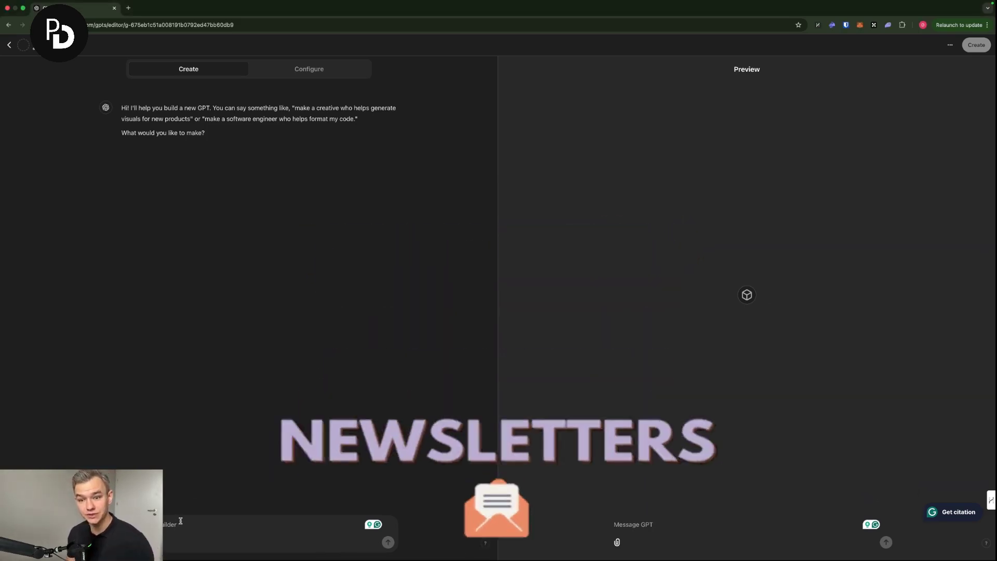
text(Analyze the attached file and write "done" when you'll finish.)
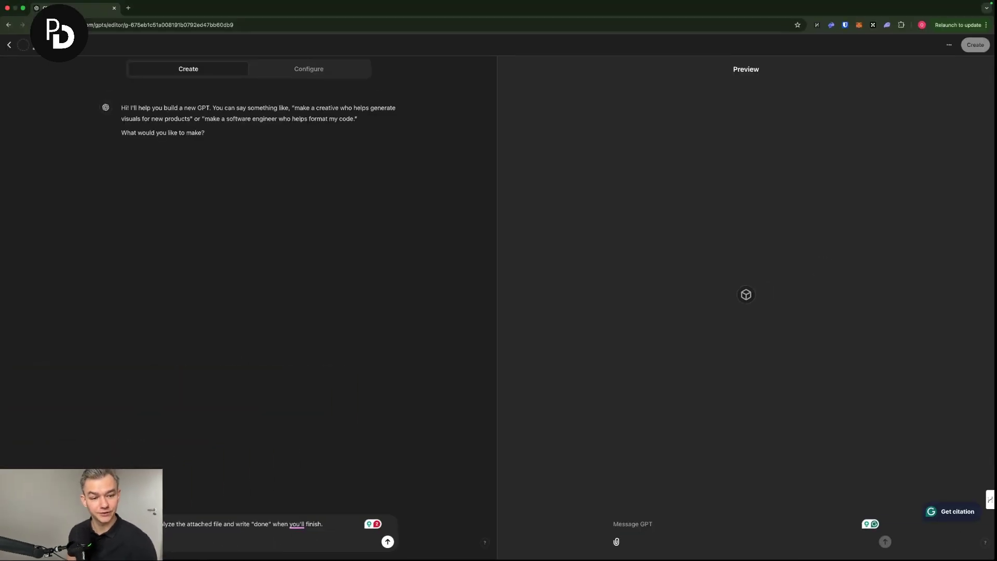
Step: Attach Newsletters_archive.docx from the computer and send the analysis request to the builder
click(274, 520)
click(197, 522)
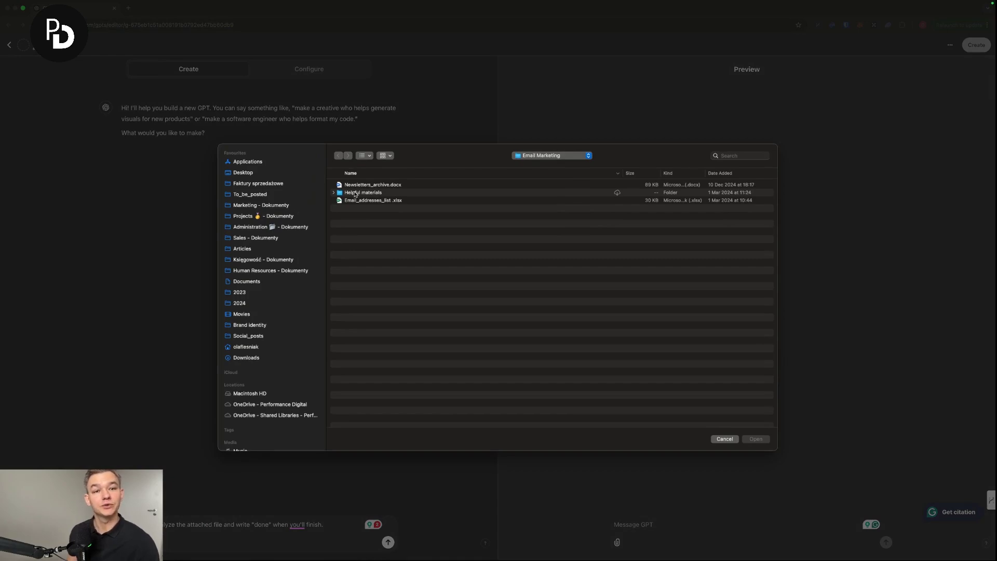
click(364, 185)
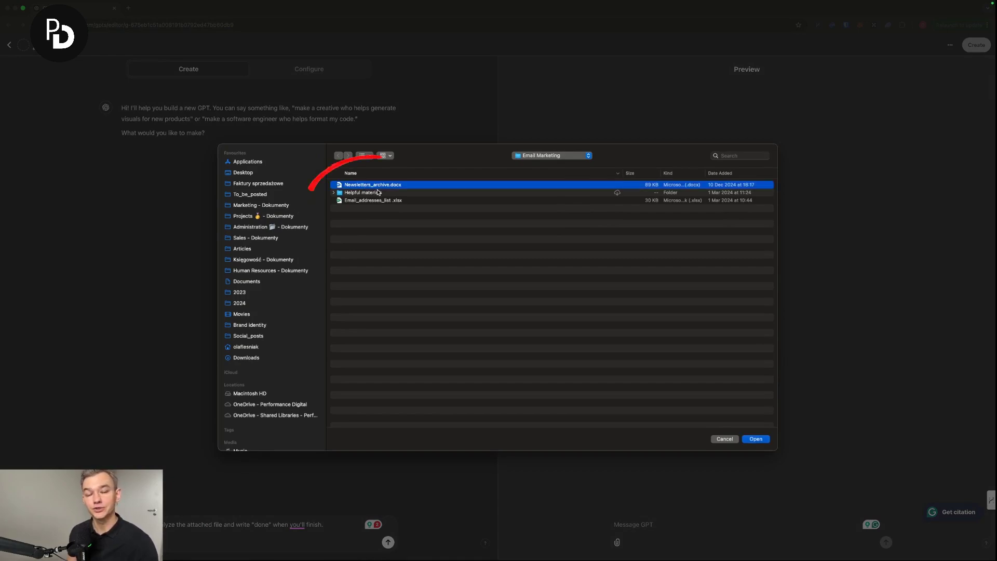
click(754, 439)
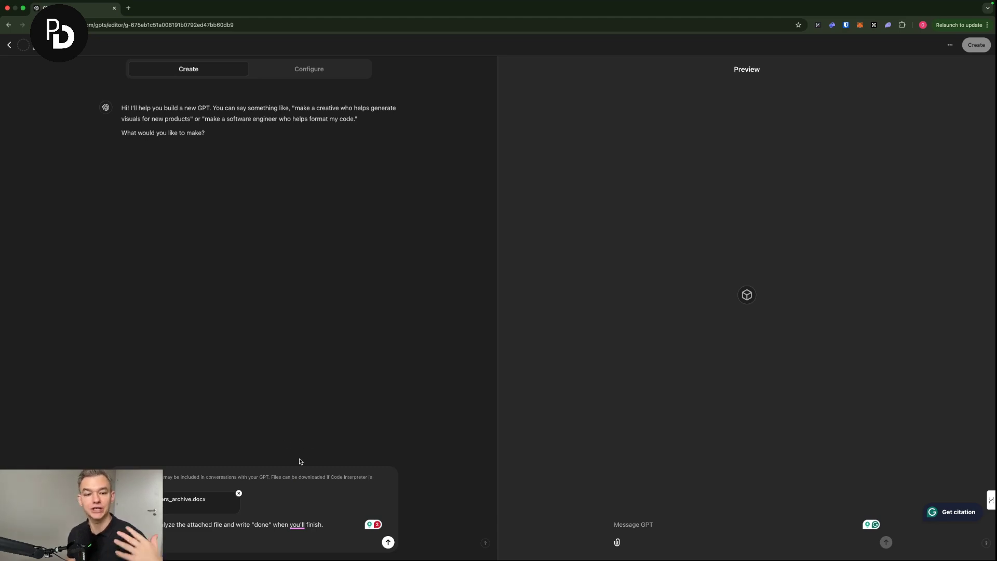
click(388, 542)
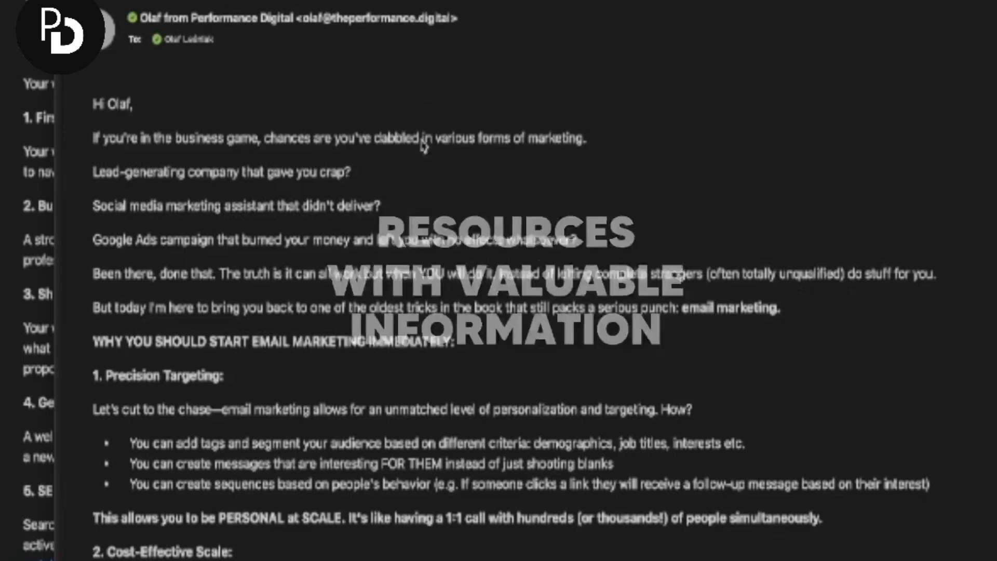
scroll(424, 145, down, 10)
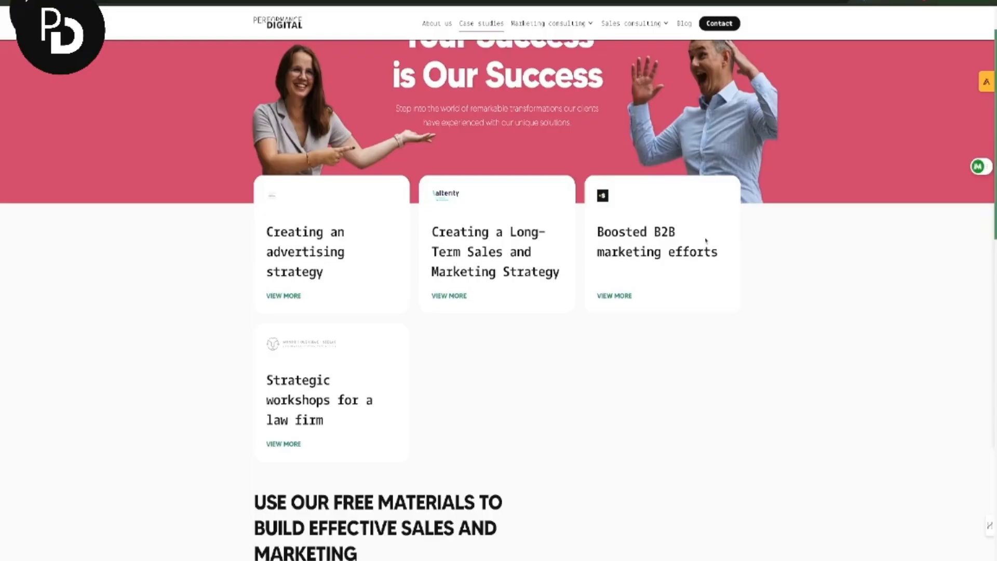
scroll(720, 240, down, 7)
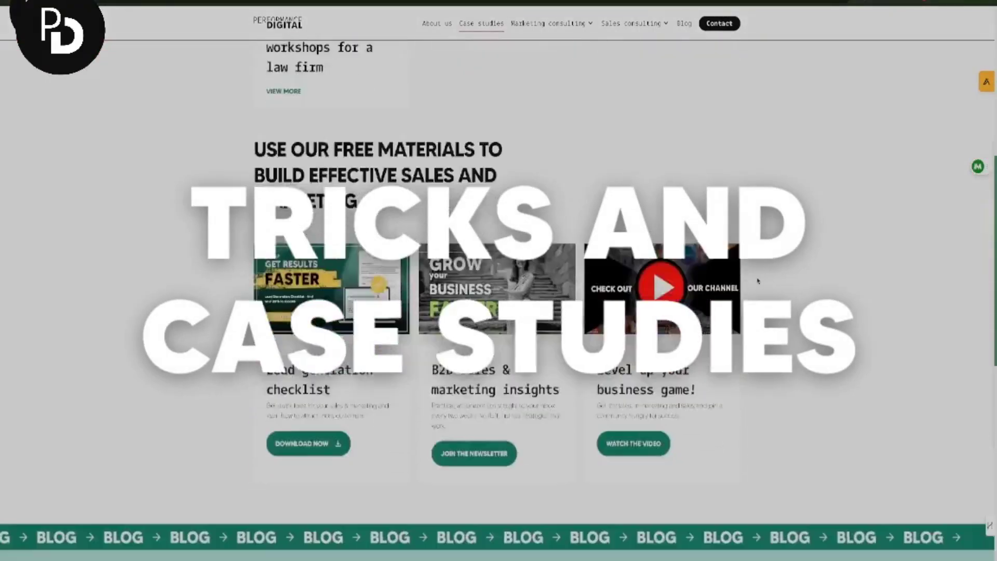
scroll(758, 281, down, 3)
scroll(413, 231, down, 6)
scroll(366, 130, down, 5)
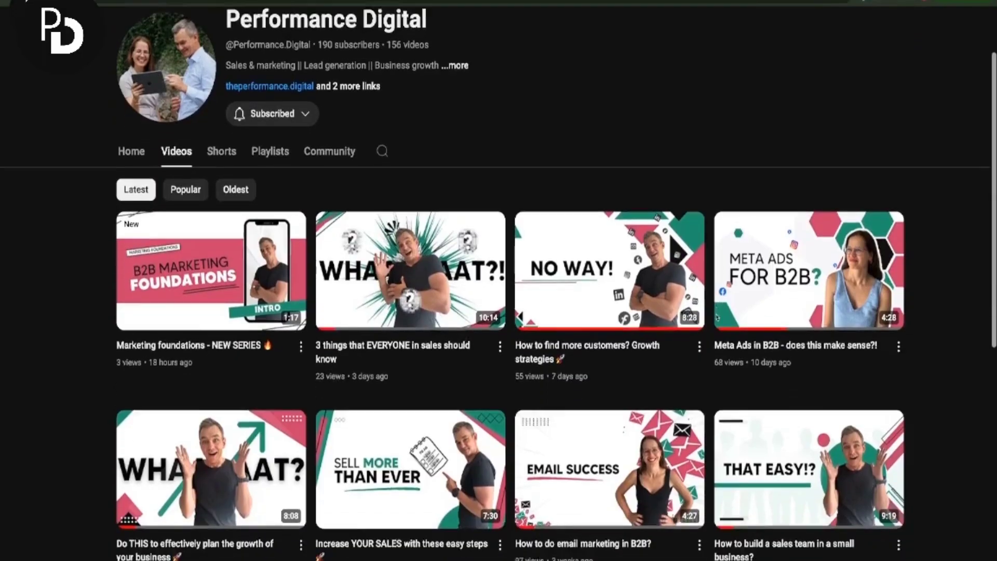
scroll(499, 280, down, 4)
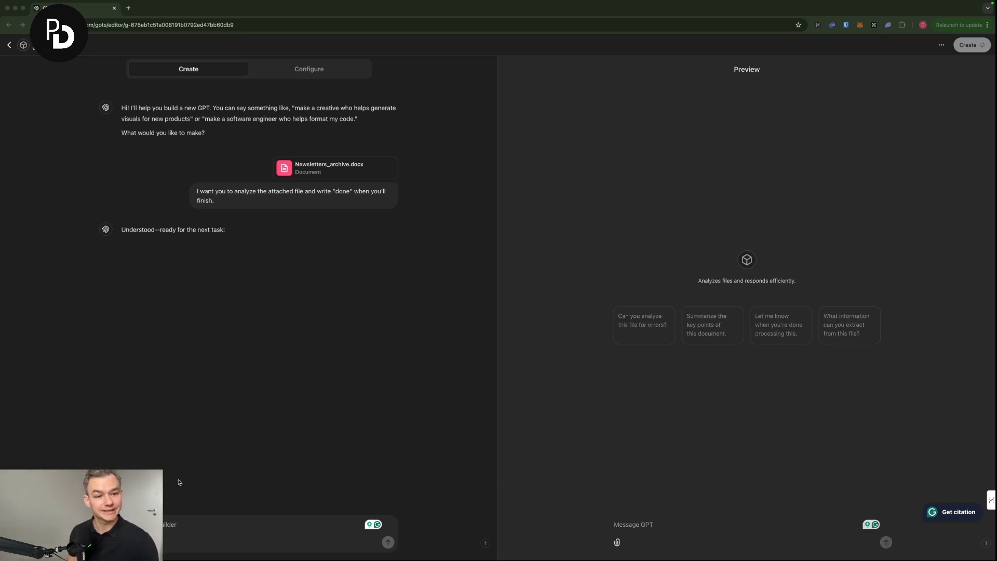
Step: Ask the builder what questions a ghostwriter needs to match my broadcast style and tone, dropping the image attachment
key(super+v)
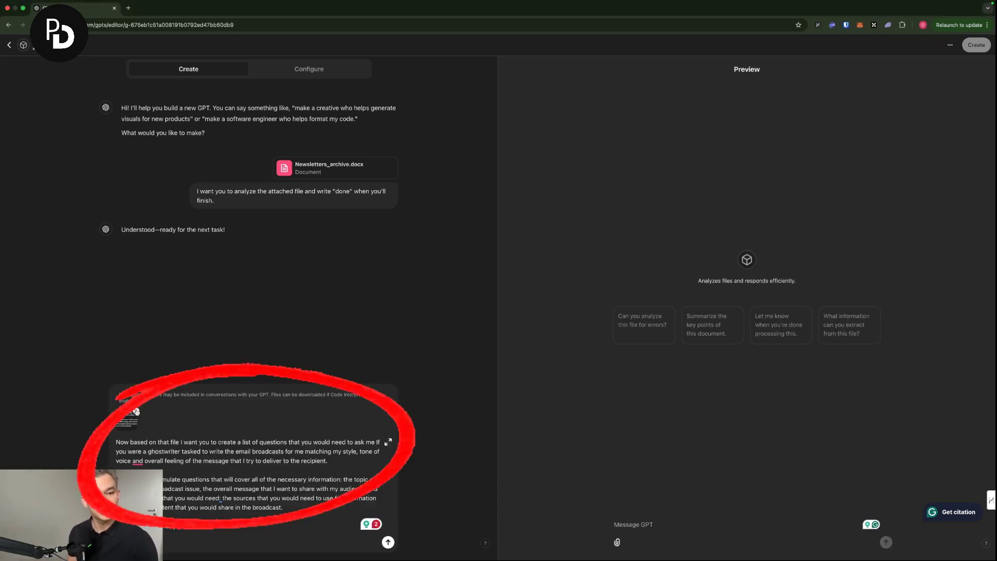
click(136, 412)
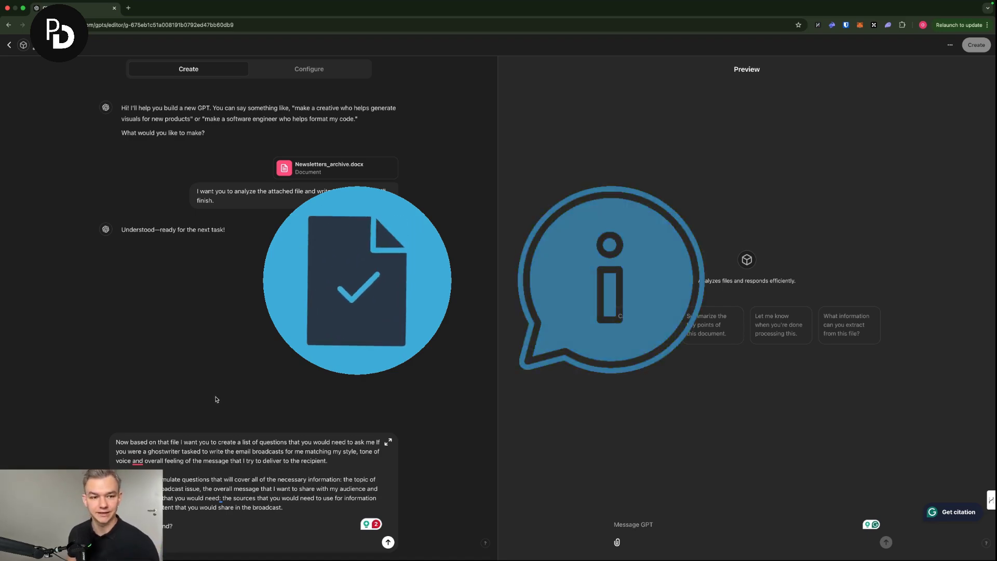
drag(138, 442, 201, 450)
click(200, 450)
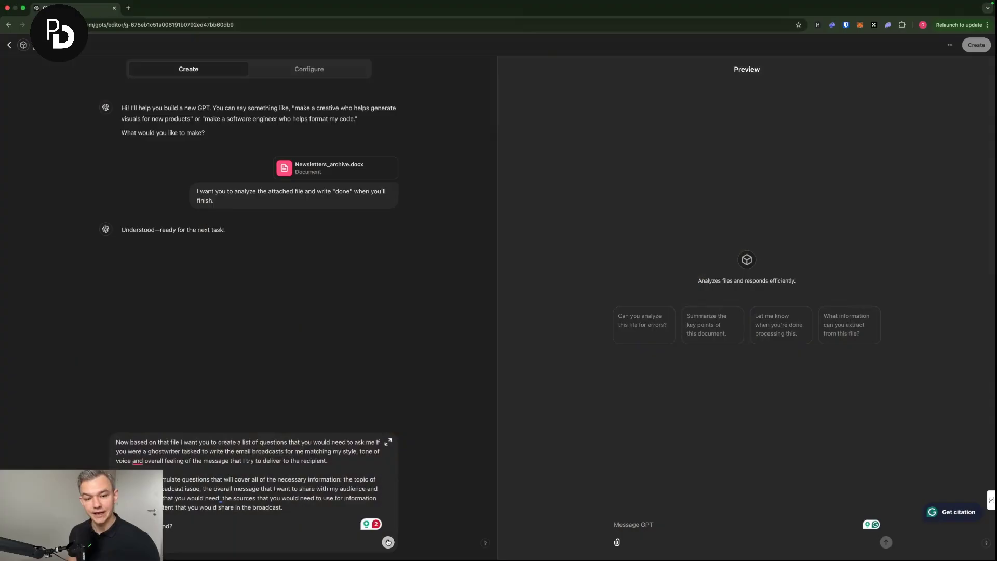
click(388, 542)
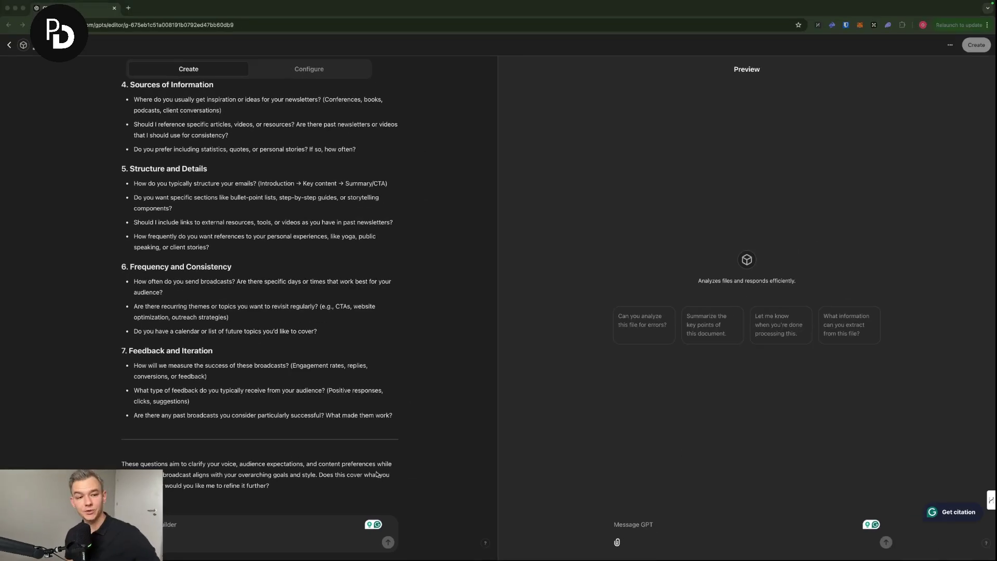
Step: Request answers to the first 10 questions from the archive's content plus a summary
key(super+v)
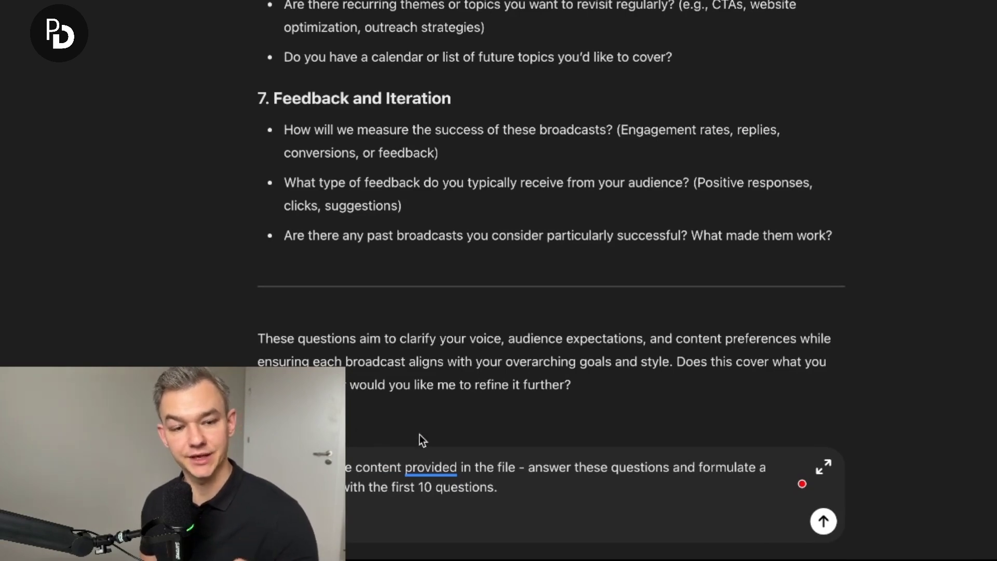
click(825, 523)
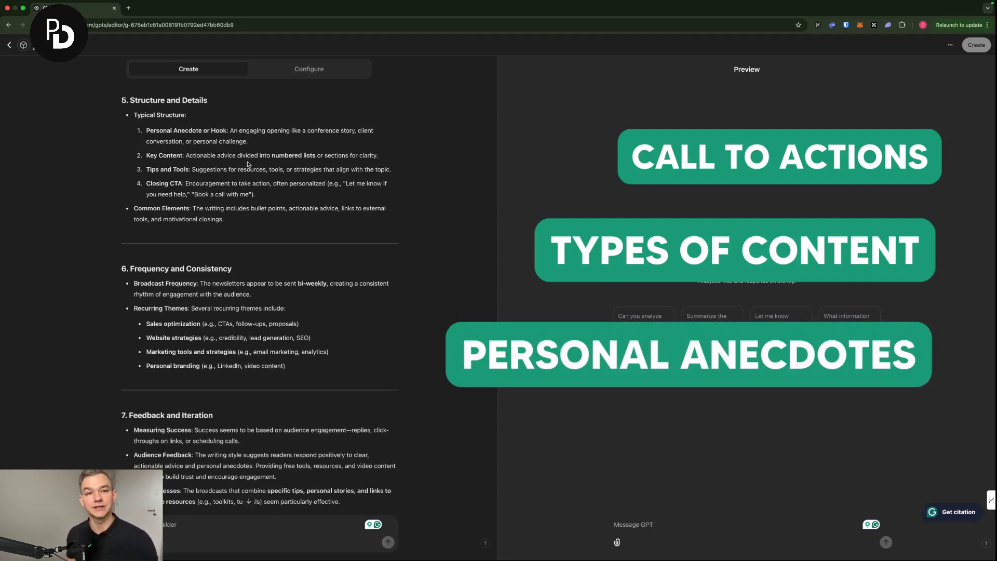
Step: Scroll through the builder's answers from section 1 to Key Topics for Content and the Summary
scroll(252, 158, down, 3)
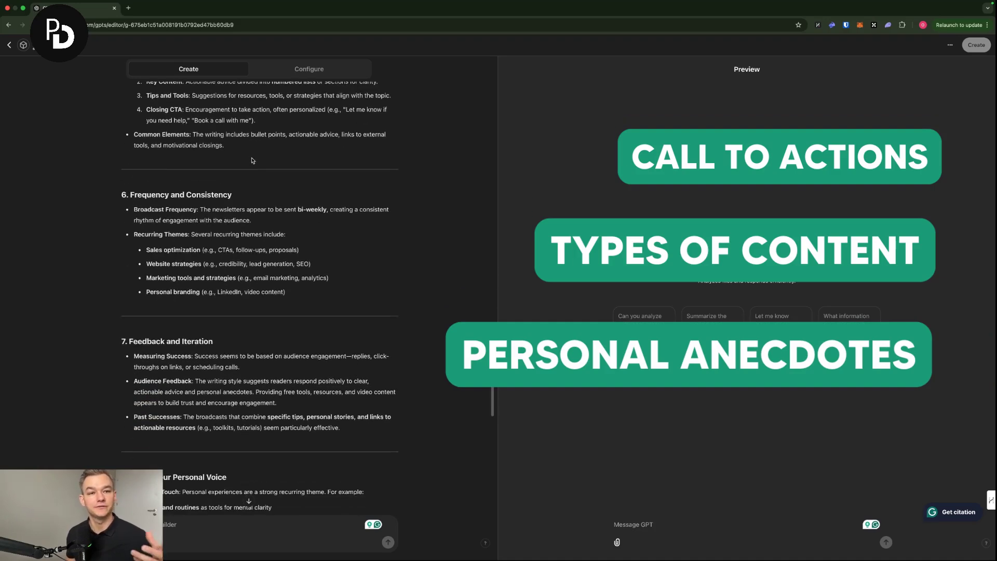
scroll(255, 160, down, 4)
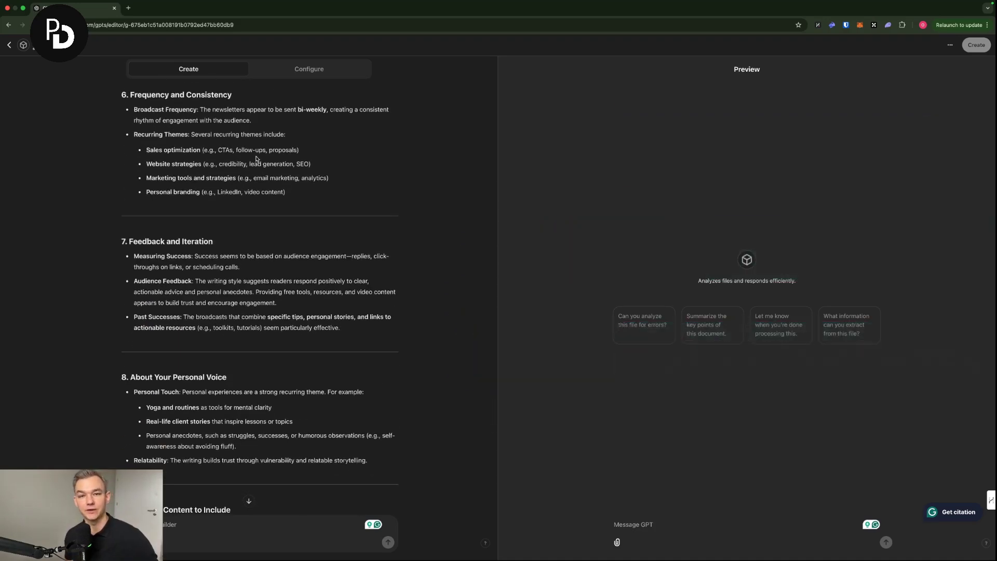
scroll(258, 156, down, 5)
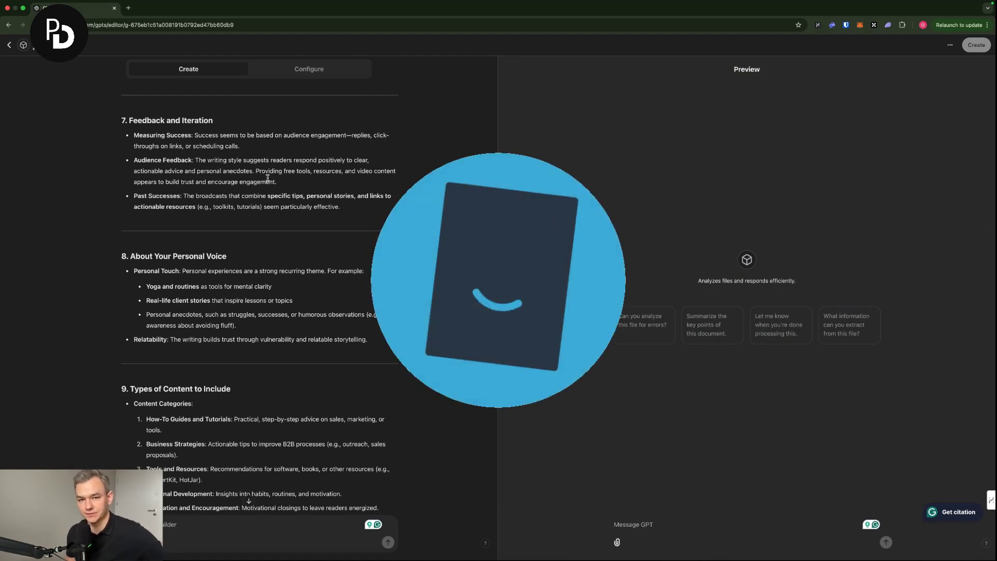
scroll(281, 181, down, 12)
scroll(283, 179, down, 3)
scroll(288, 181, down, 2)
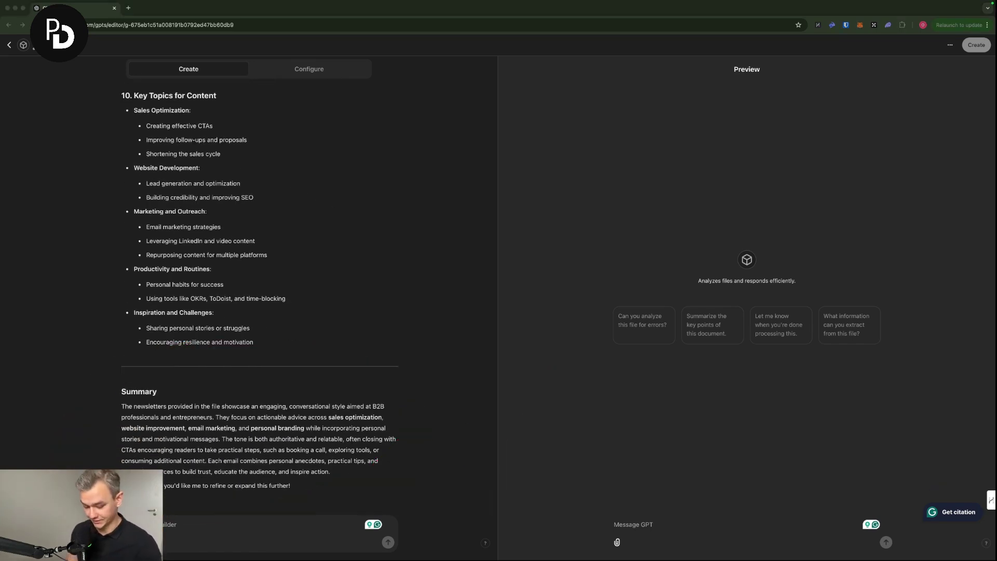
scroll(406, 257, up, 20)
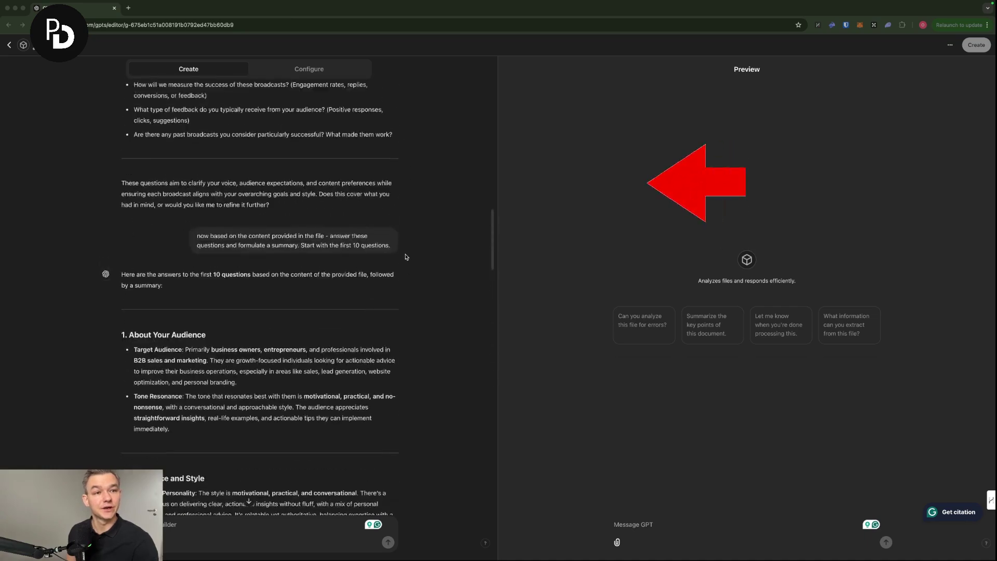
scroll(369, 260, down, 20)
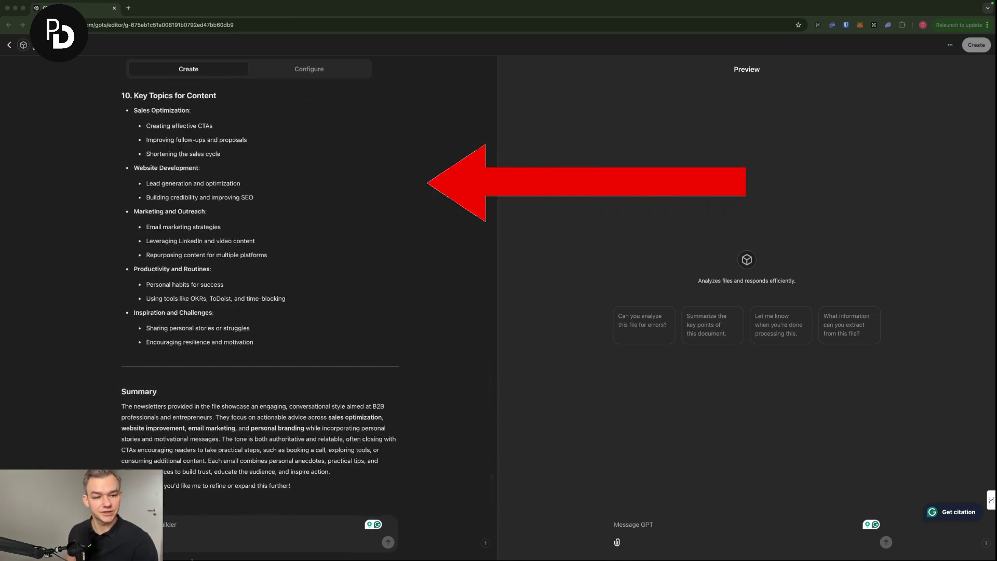
Step: Have the builder incorporate the full newsletter analysis into the GPT
text(er the next 10 questions and formulate a summary.)
click(388, 542)
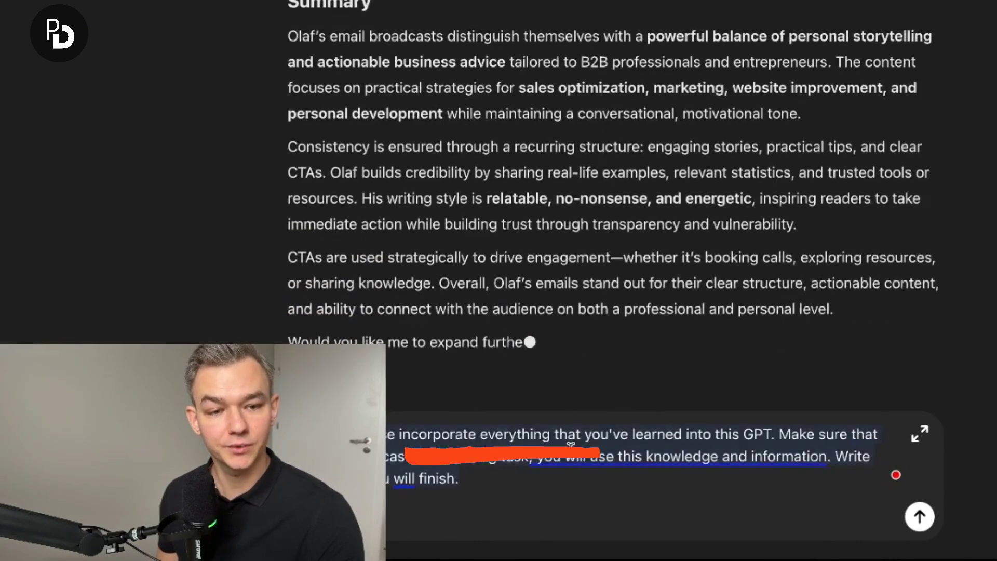
mouse_move(773, 464)
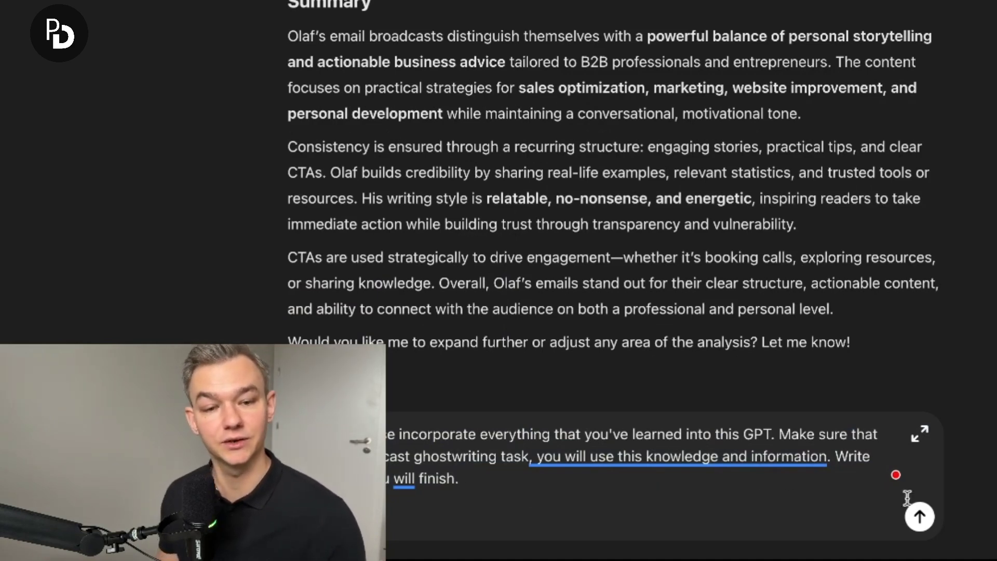
click(922, 519)
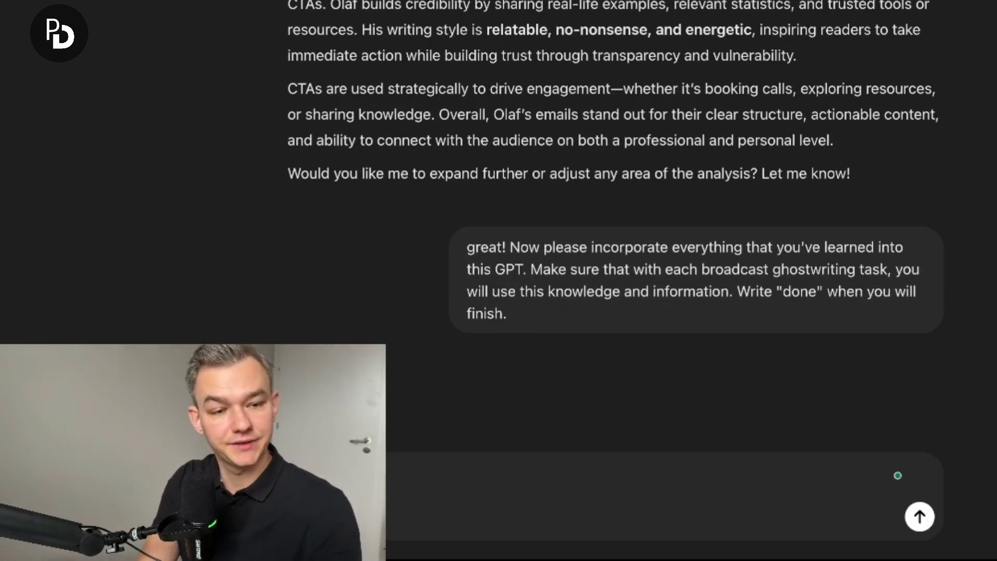
Step: Ask for 5 questions to pose before each broadcast, then approve them with 'great'
text(5 quest)
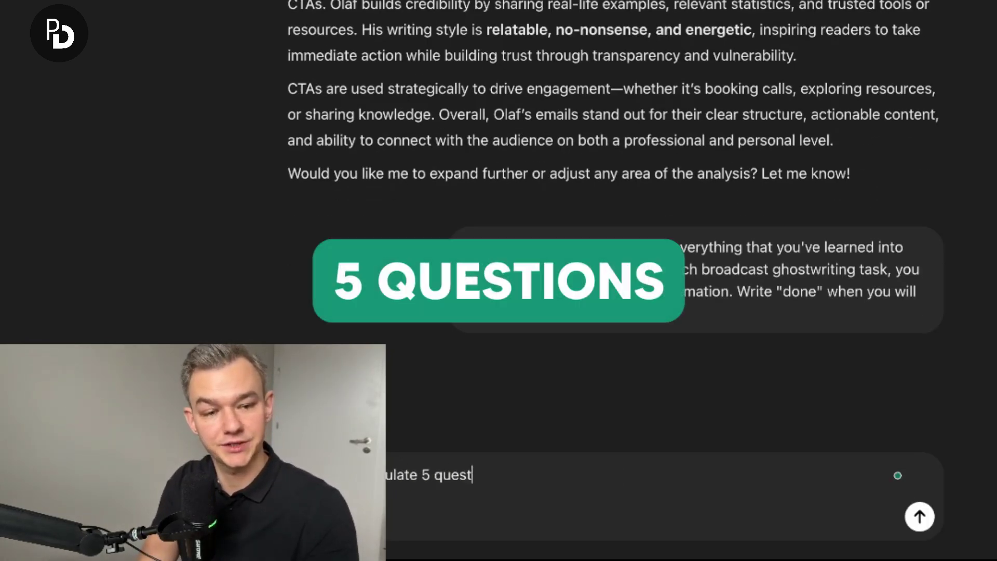
text(ions that you will ask me at each interaction in order to write a)
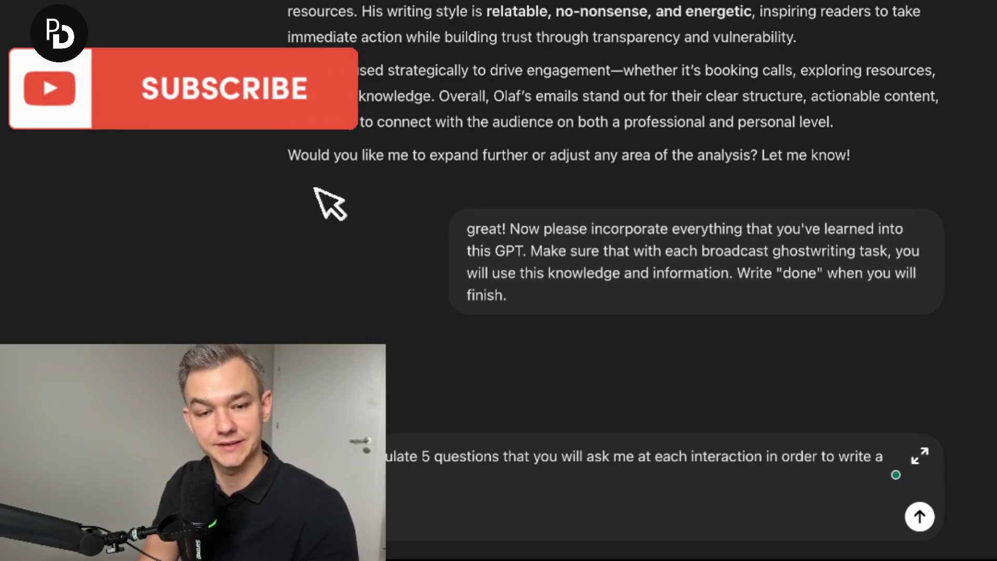
text(best possible broad)
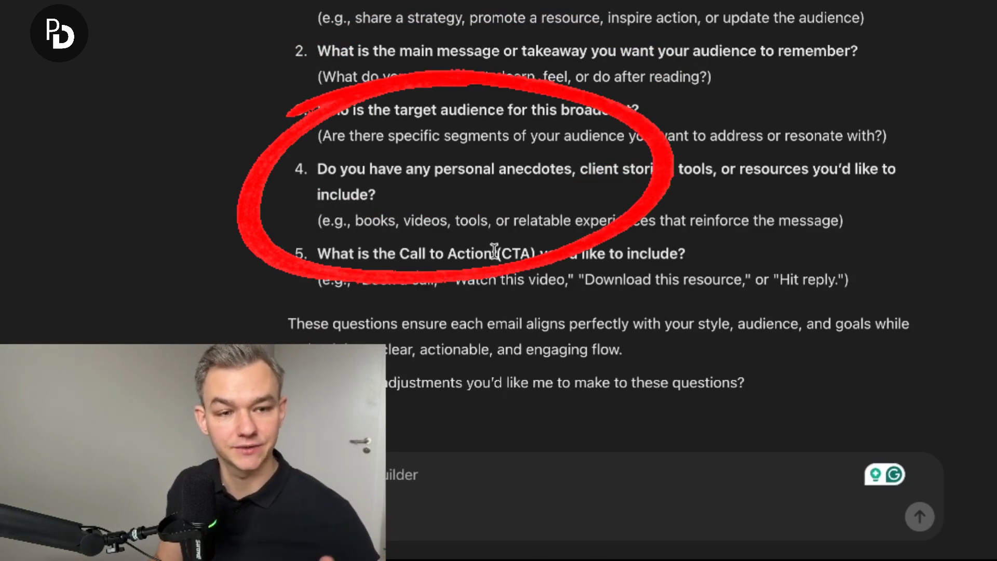
text(great)
key(Return)
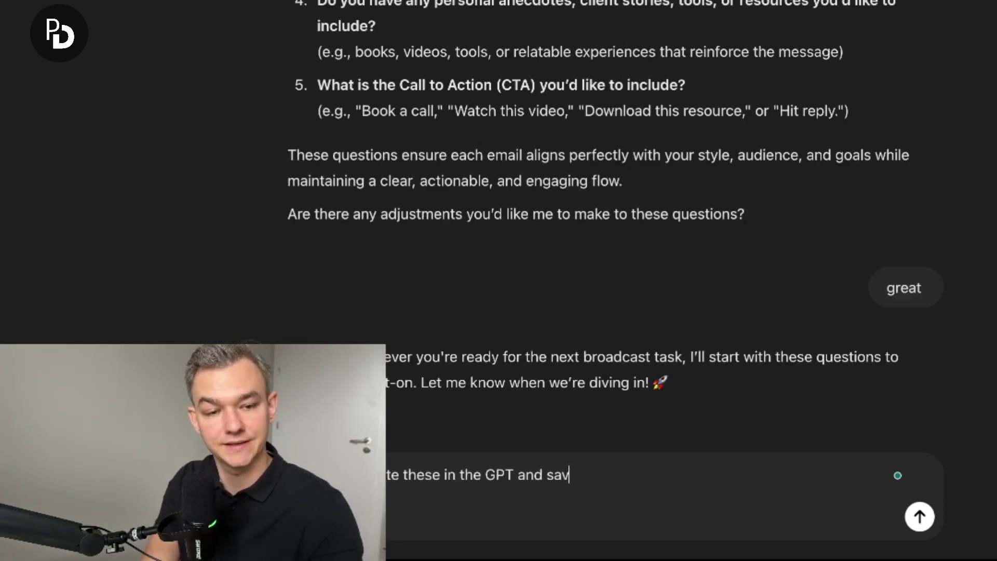
Step: Ask the builder to add the five questions to the GPT and save its settings
text(settings)
key(Return)
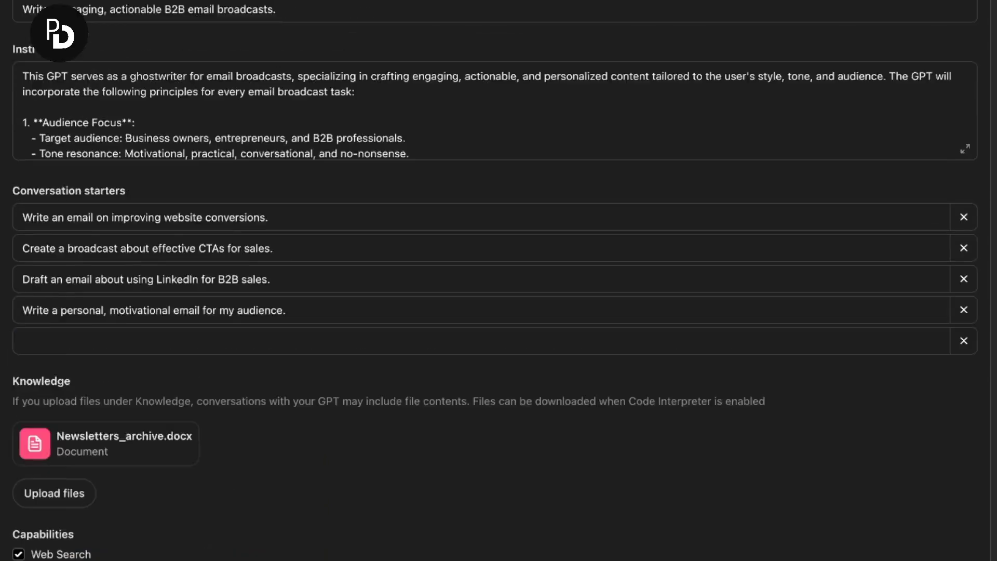
Step: Name the GPT 'MY TEST BROADCAST WRITER' and look over its instructions, starters and knowledge
scroll(237, 127, up, 5)
click(237, 127)
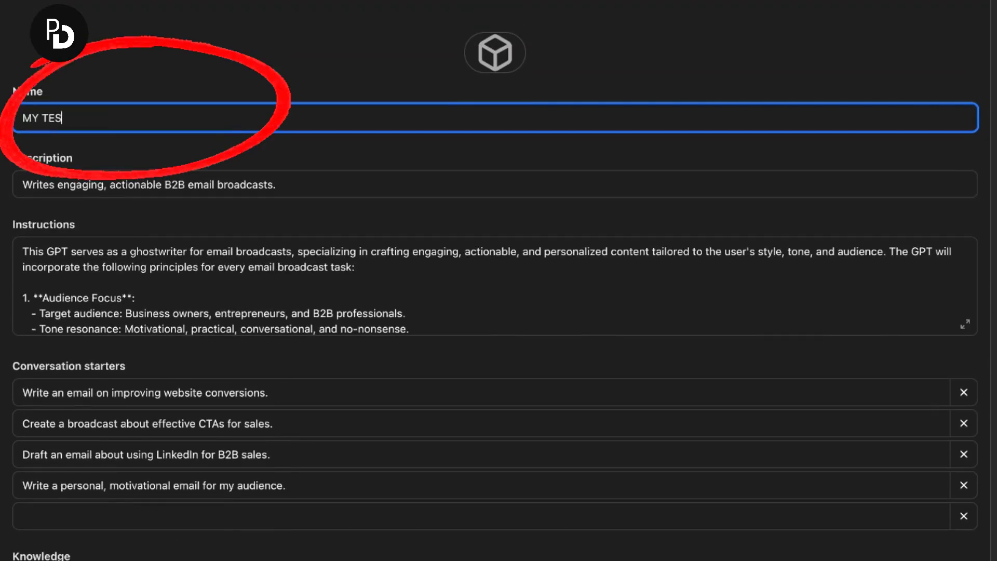
text(MY TEST BROADCAST WRITER)
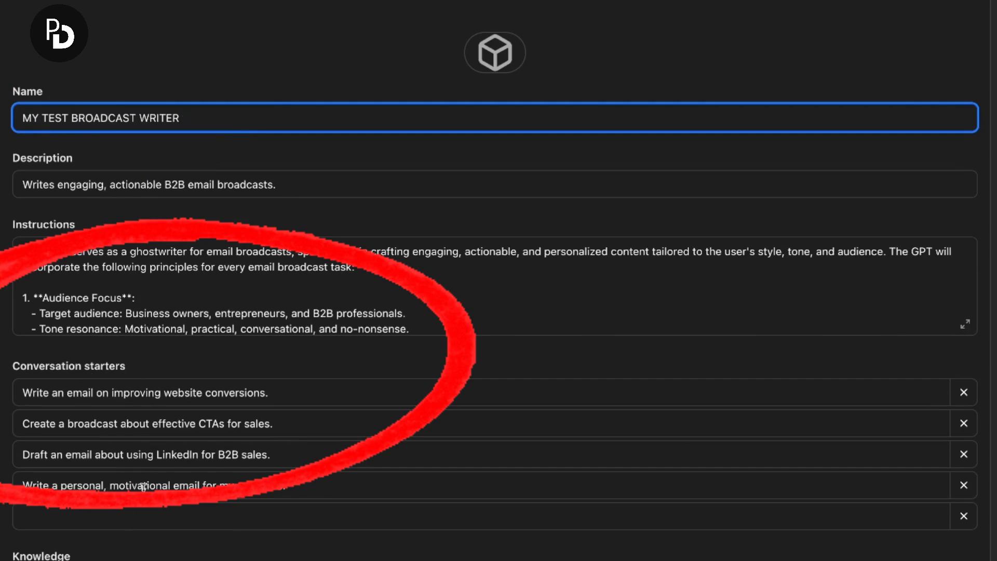
scroll(109, 516, down, 10)
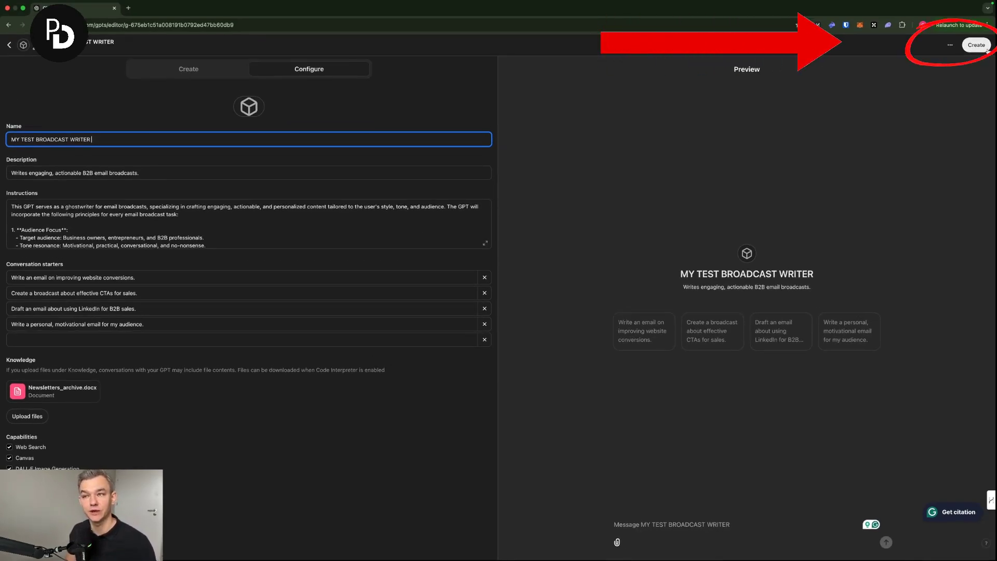
Step: Create the MY TEST BROADCAST WRITER GPT, bringing up its sharing options
click(974, 46)
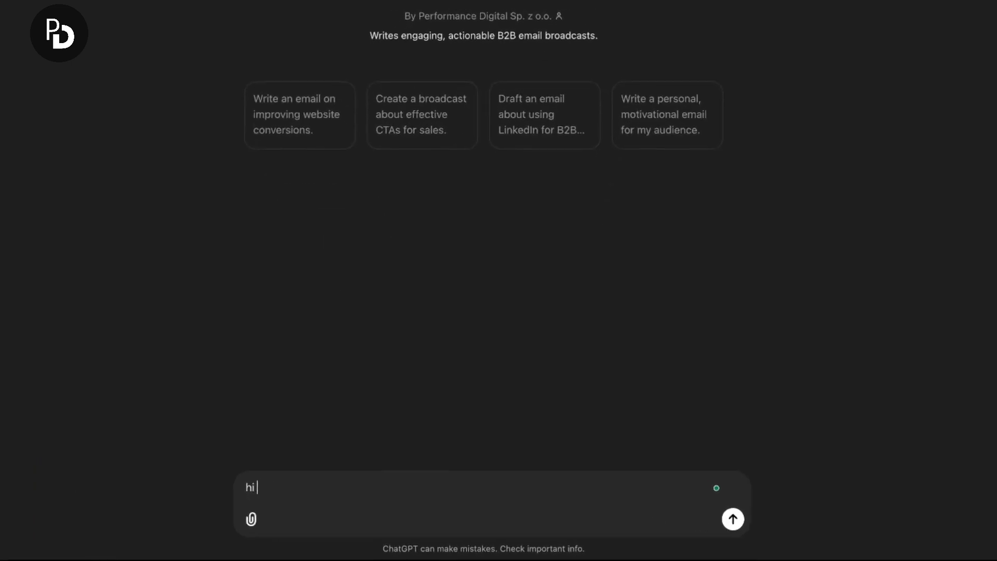
Step: Tell the GPT 'let's write a new broadcast', then send answers to its five questions without the image
text(new broadcast)
key(Return)
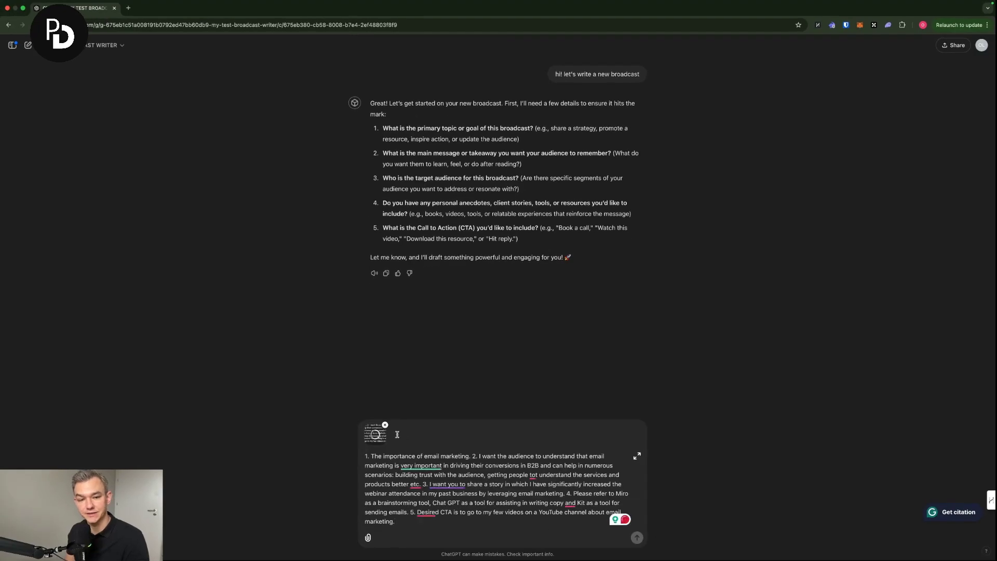
click(385, 424)
key(Return)
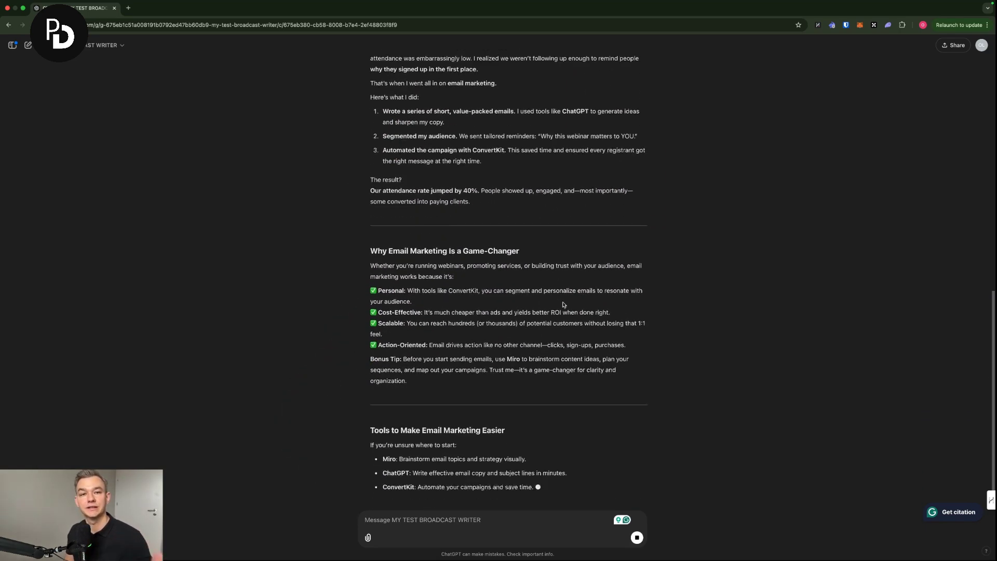
Step: Review the finished broadcast draft's Subject Lines A and B and its story
scroll(565, 303, up, 5)
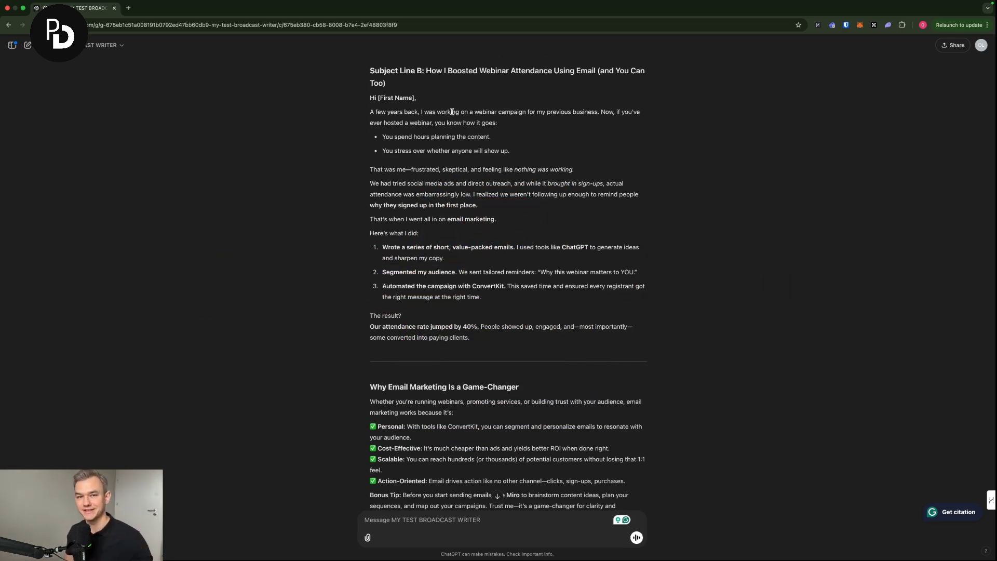
scroll(452, 119, down, 1)
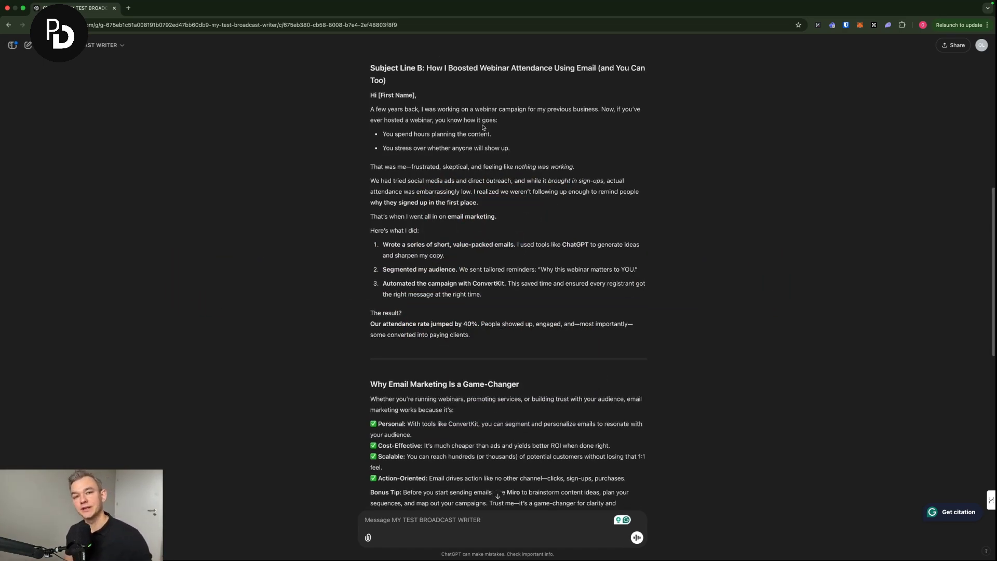
scroll(495, 134, down, 3)
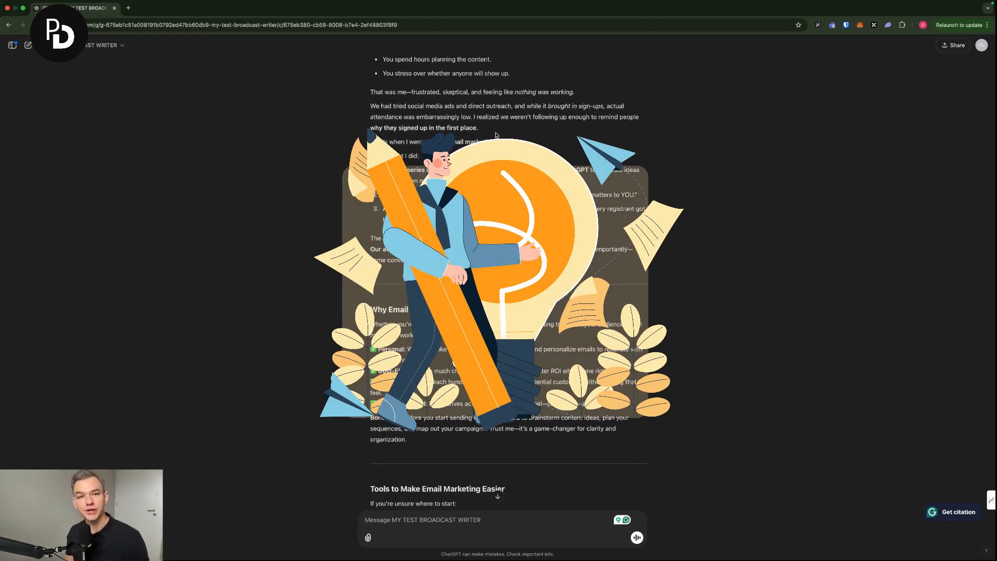
scroll(495, 136, up, 3)
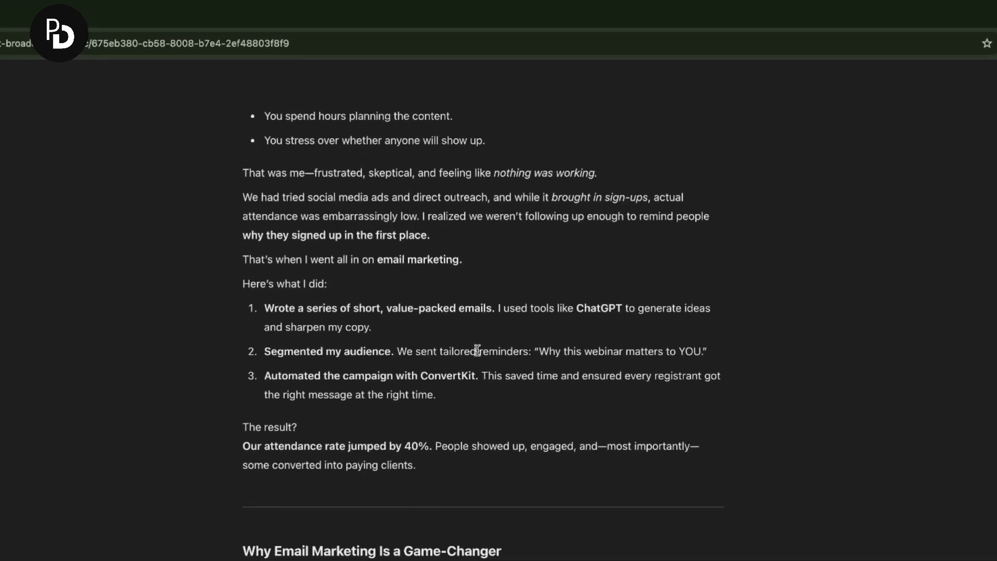
scroll(477, 351, up, 2)
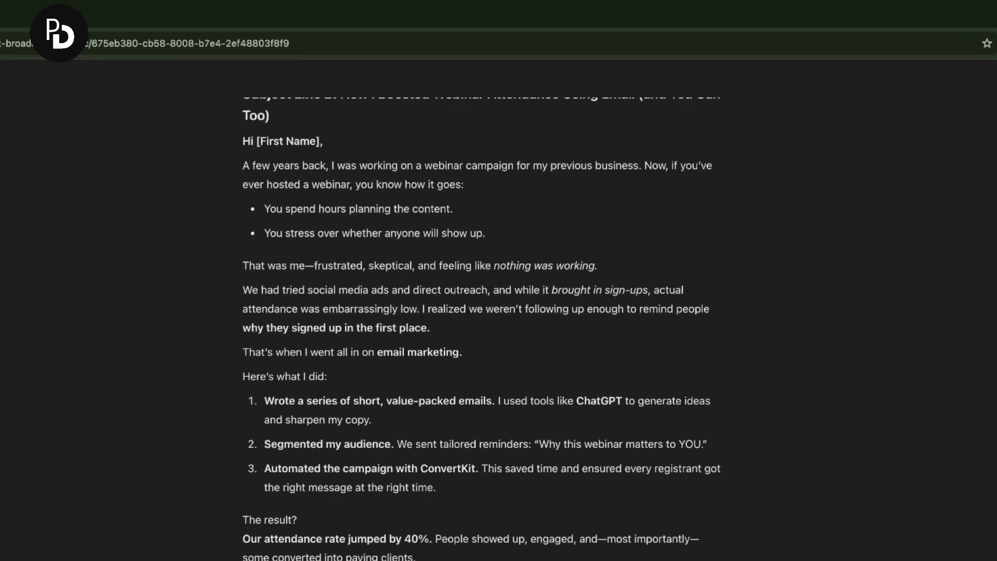
scroll(499, 312, down, 6)
Step: Highlight the Personal and Cost-Effective benefit passages to point them out
drag(280, 298, 411, 314)
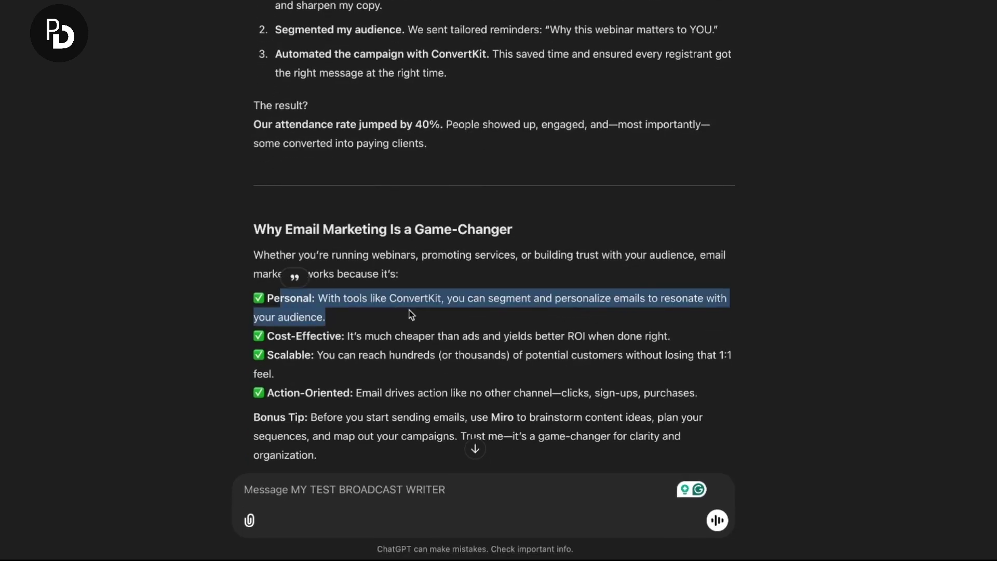
click(413, 312)
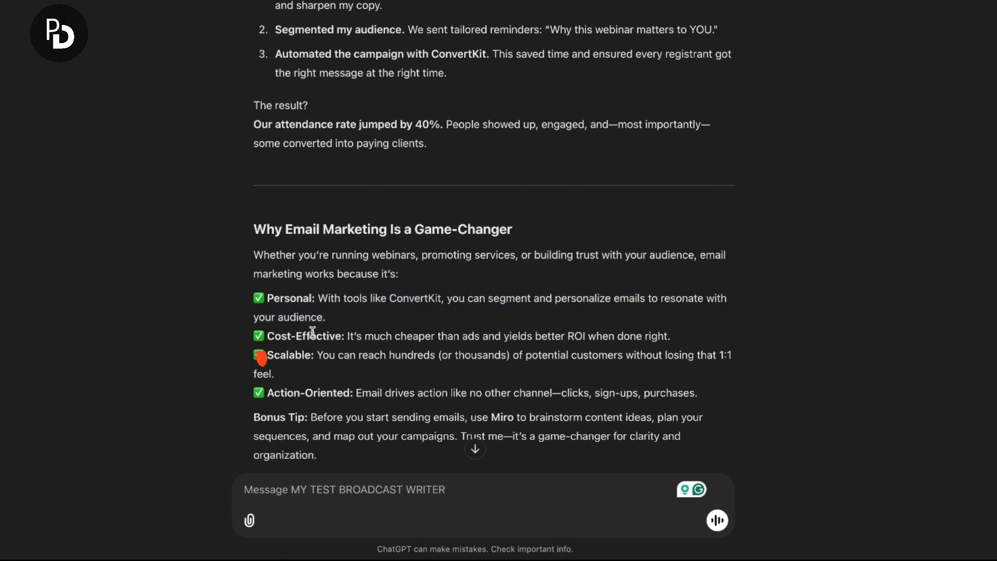
drag(317, 335, 483, 342)
click(502, 342)
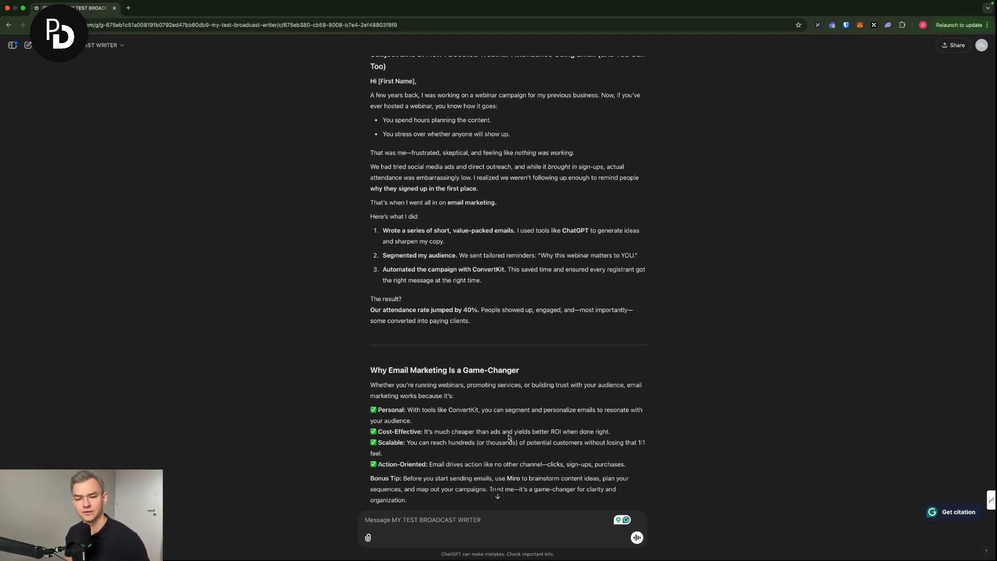
Step: Scroll to the closing invitation and highlight its three email-marketing YouTube video links
scroll(508, 438, down, 3)
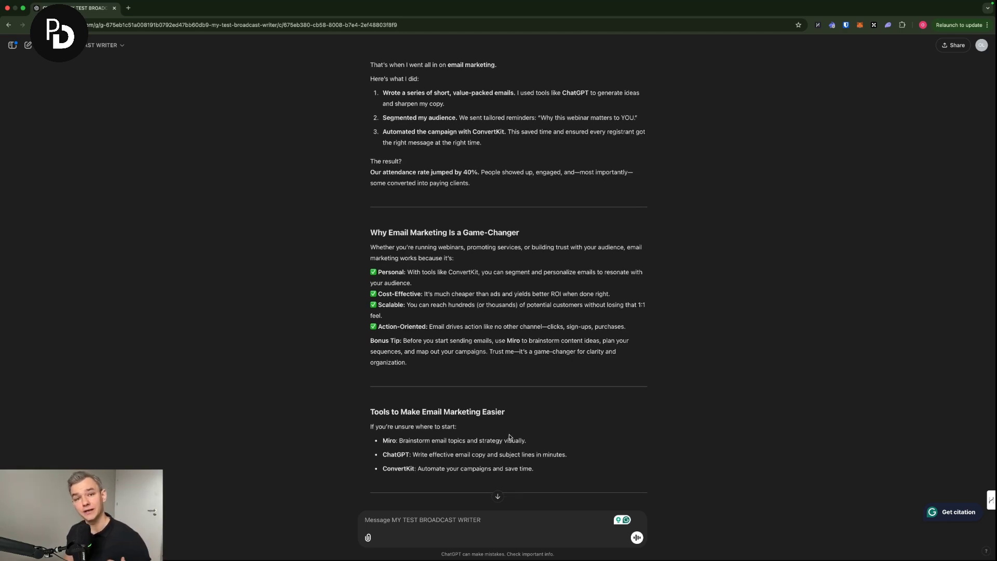
scroll(510, 437, down, 2)
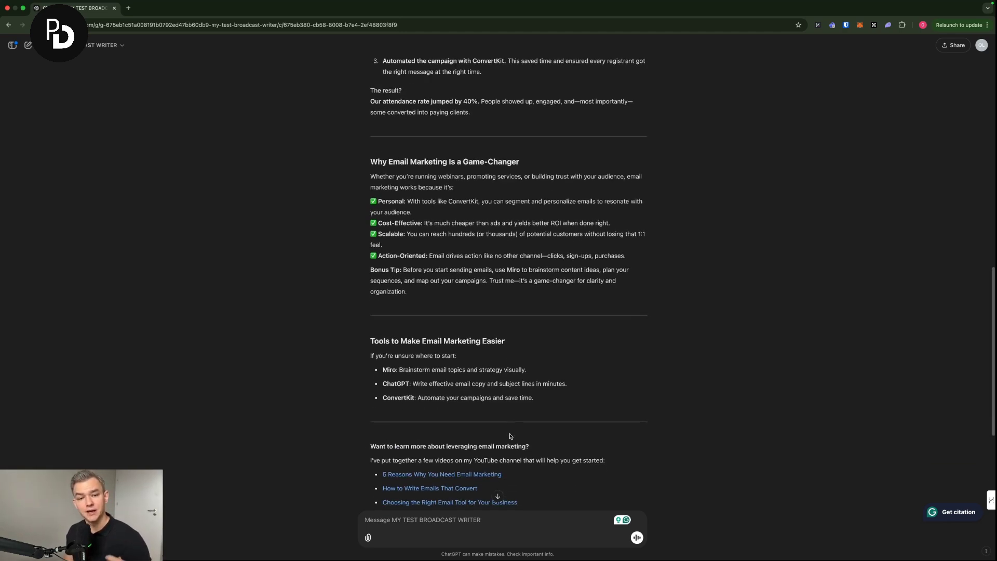
scroll(510, 437, up, 10)
scroll(505, 436, down, 2)
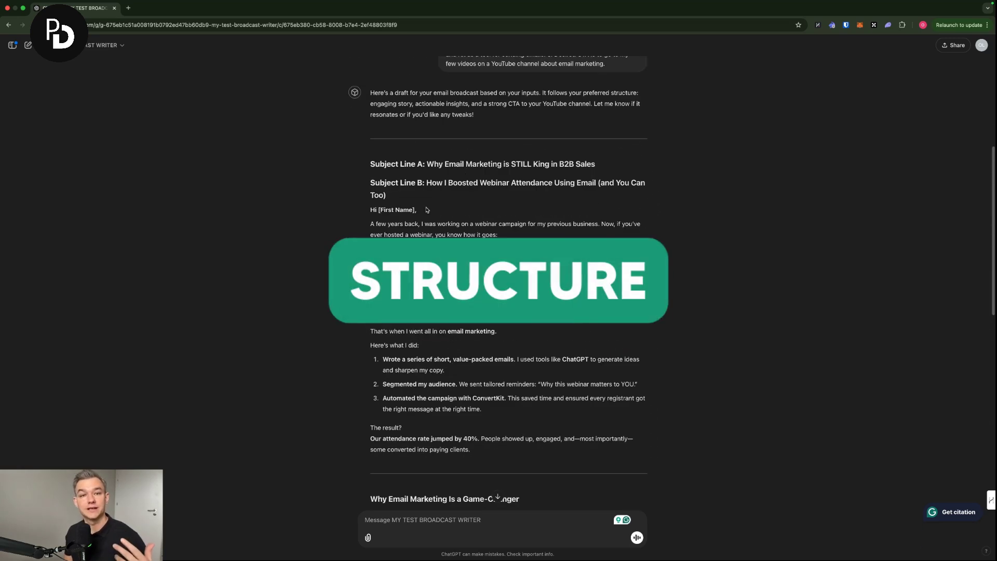
drag(370, 164, 596, 164)
click(526, 193)
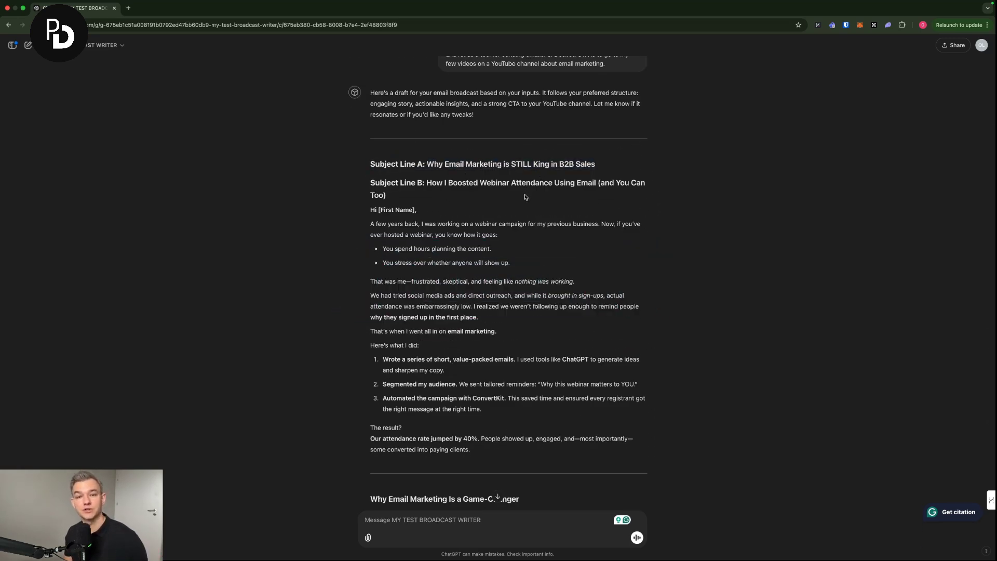